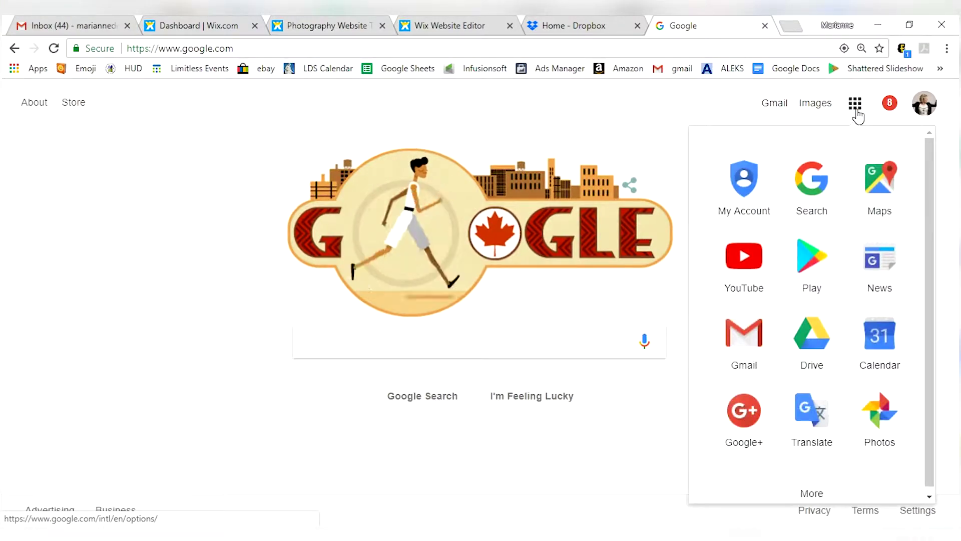
- Open the Google Docs home page from Google's list of apps
scroll(927, 265, "down", 1)
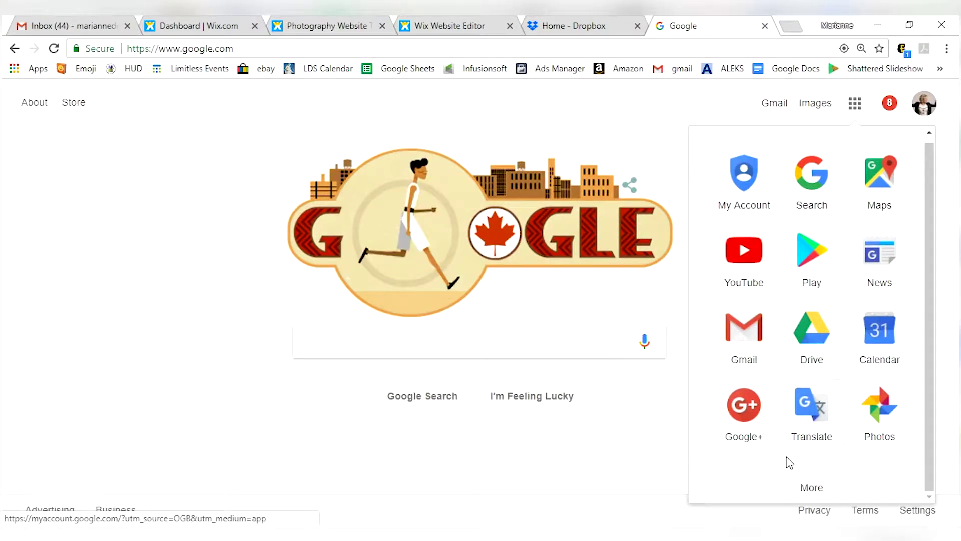
left_click(798, 487)
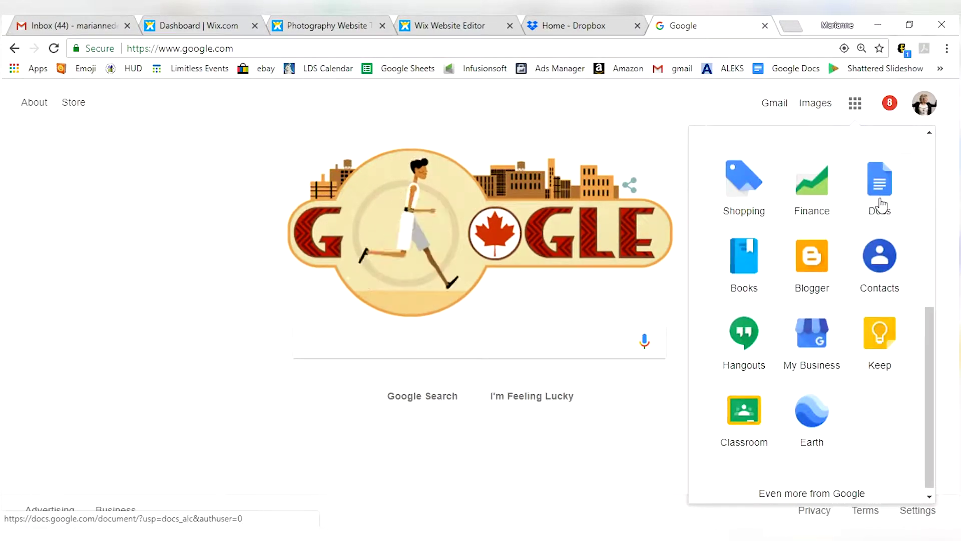
left_click(881, 202)
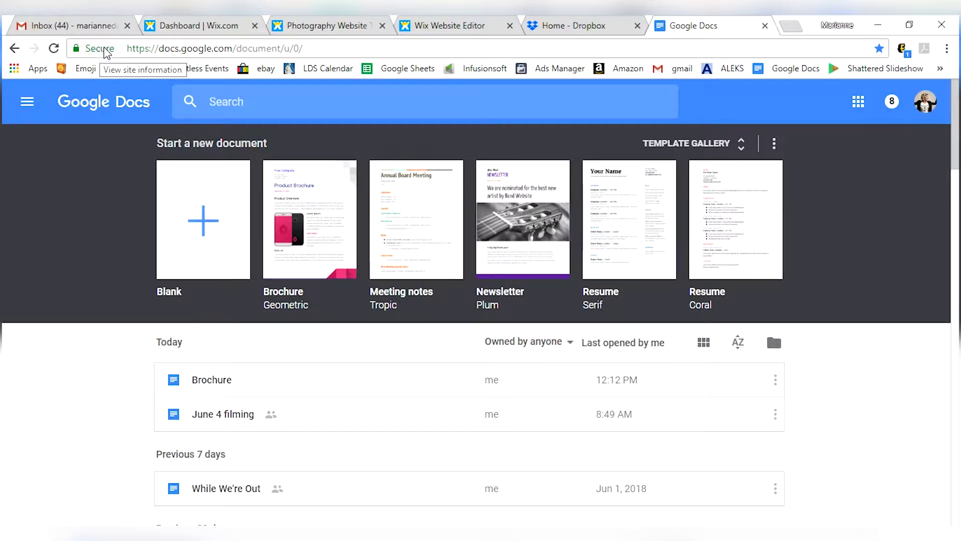
mouse_move(109, 51)
left_mouse_down()
mouse_move(118, 75)
mouse_move(114, 52)
left_mouse_up()
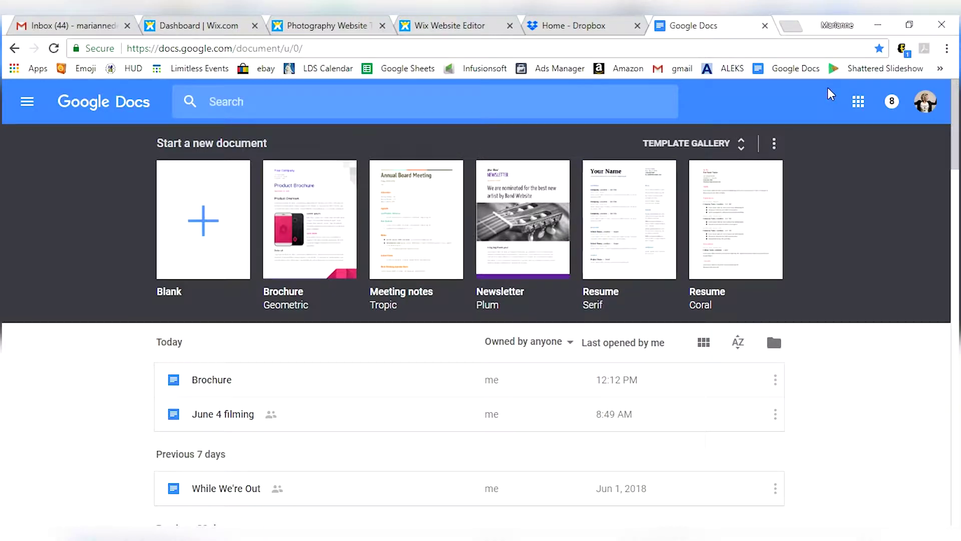
left_click(798, 74)
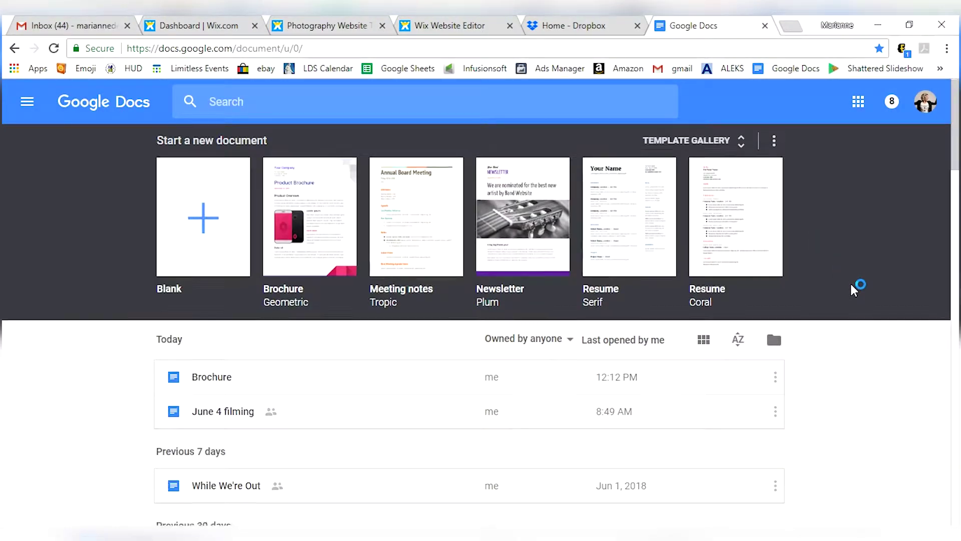
- Examine the sort options for the document list and the Drive folders in the file picker, closing both without choosing anything
scroll(854, 287, "down", 1)
scroll(854, 291, "up", 1)
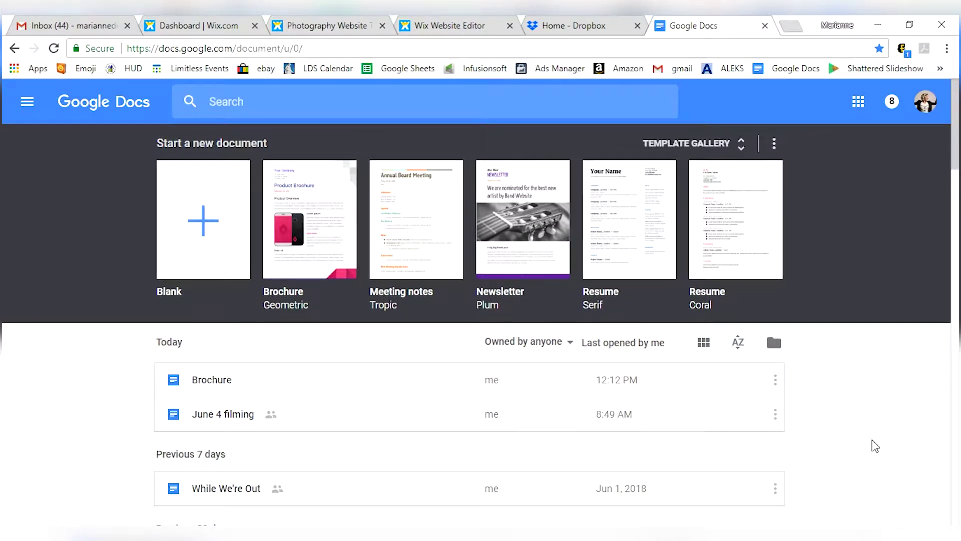
scroll(875, 445, "down", 1)
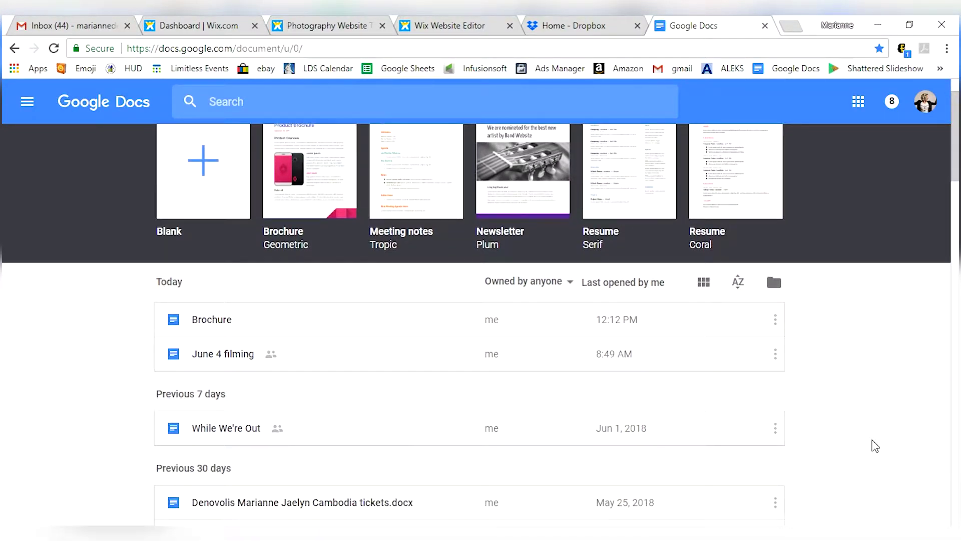
scroll(875, 445, "up", 1)
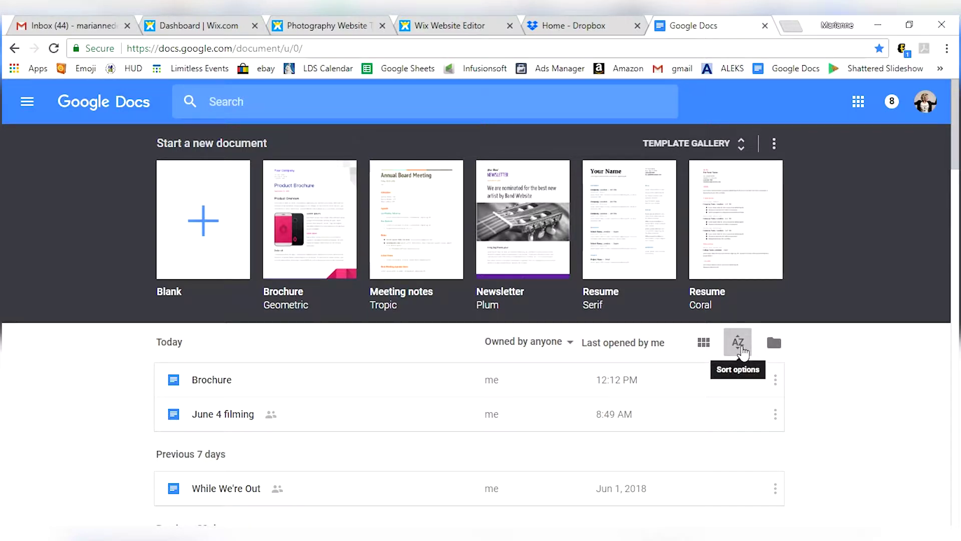
left_click(743, 353)
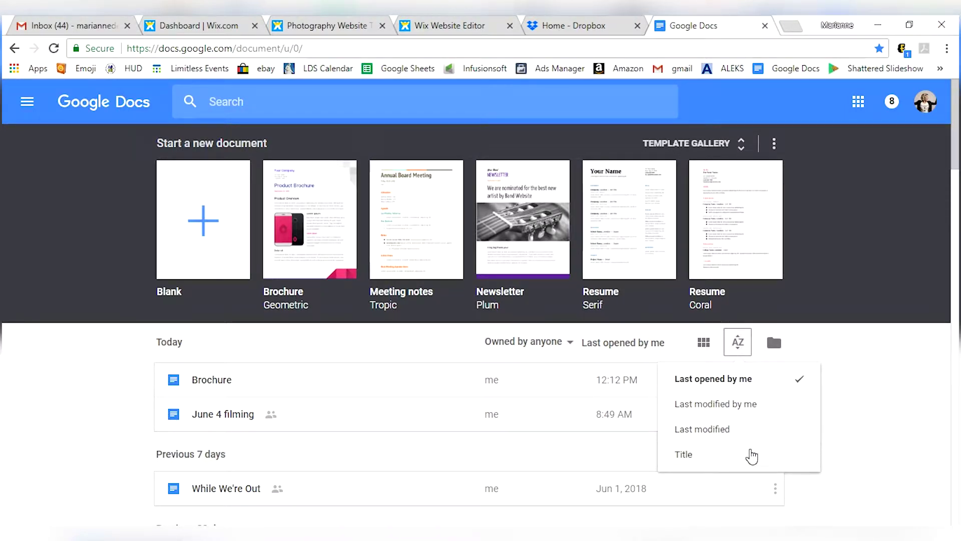
left_click(853, 365)
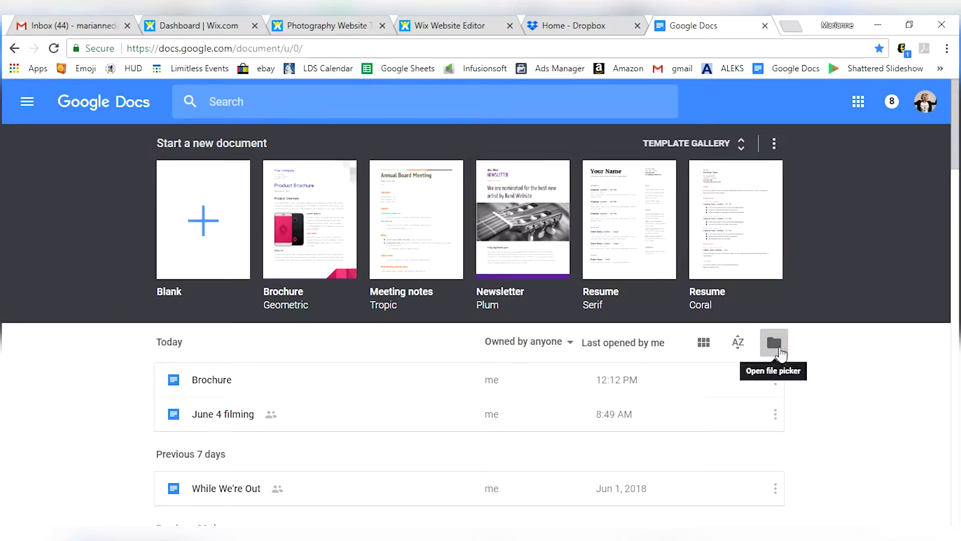
left_click(775, 345)
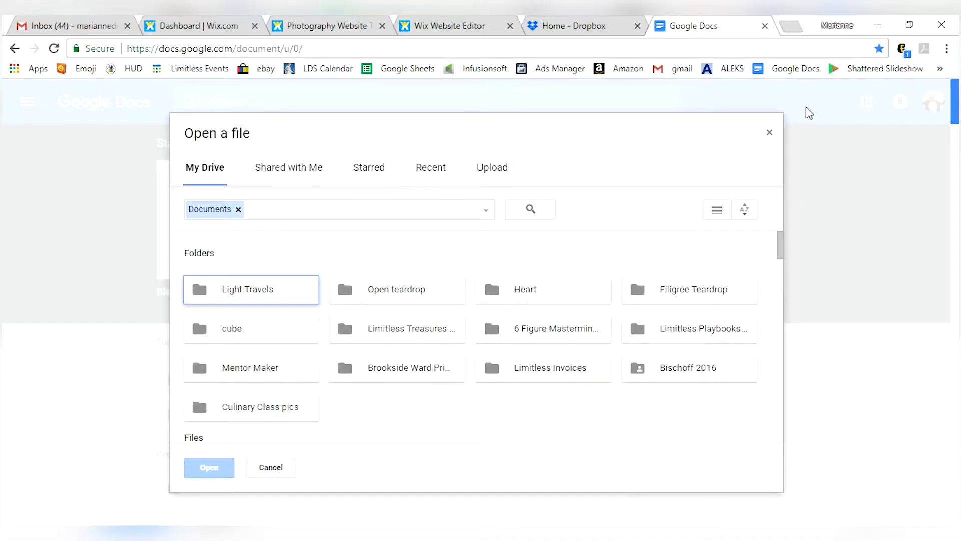
left_click(770, 134)
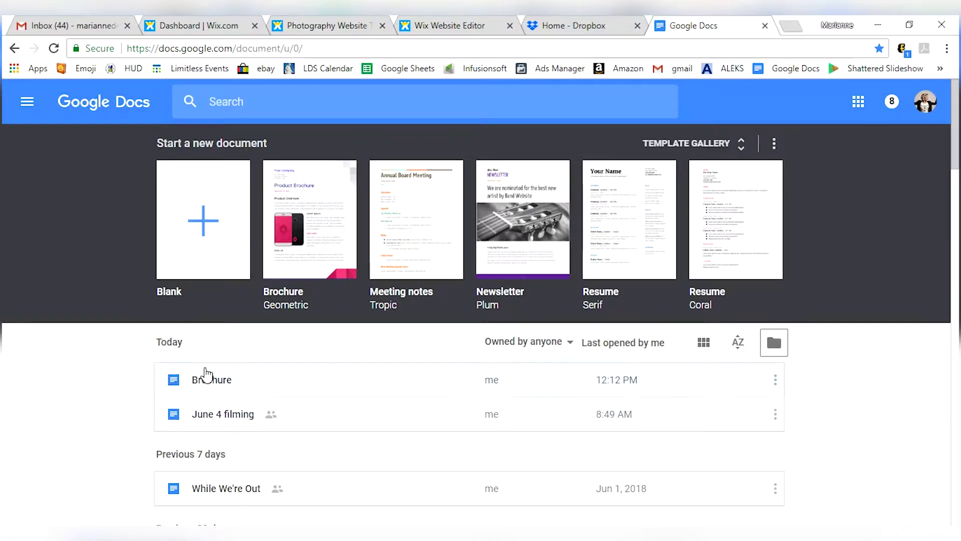
- Open the Brochure document from the list of recent documents and look through its two pages
scroll(339, 342, "down", 1)
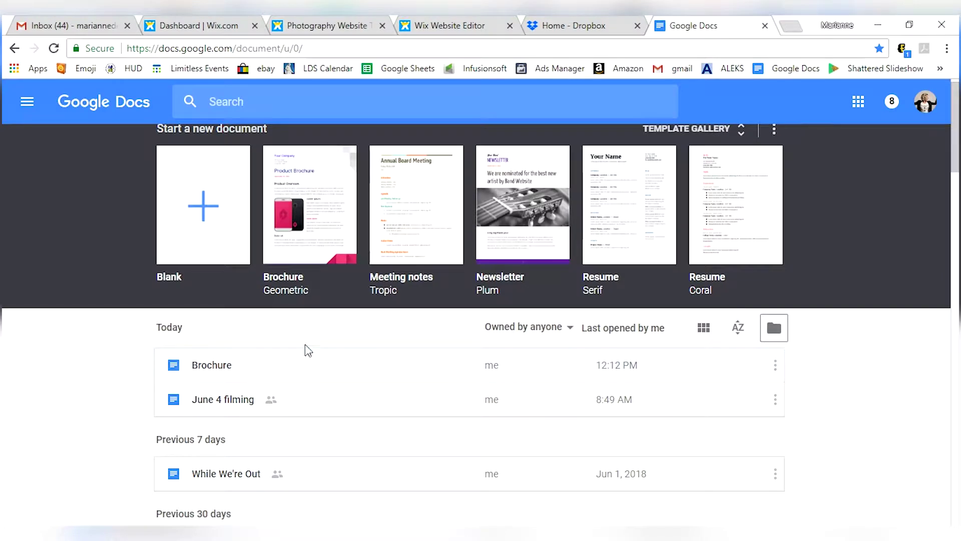
scroll(333, 344, "down", 1)
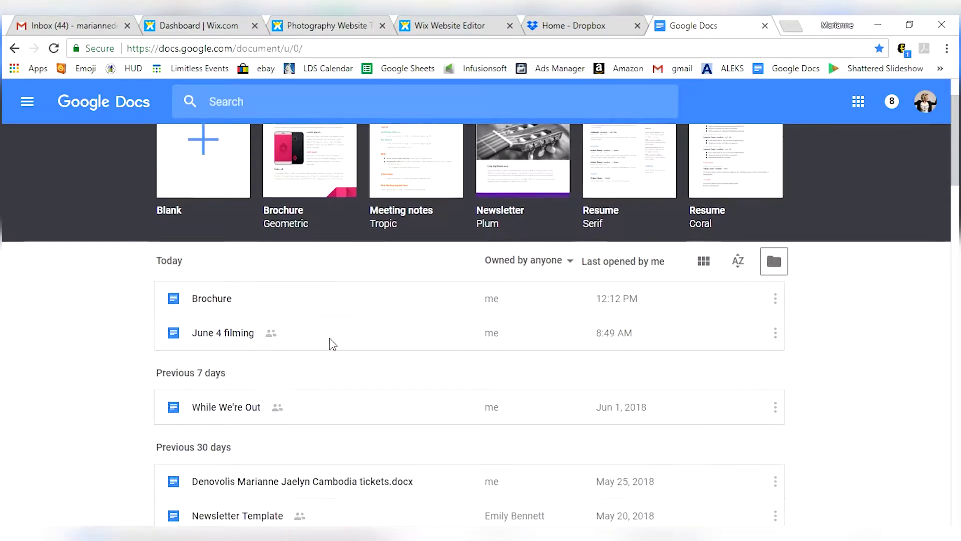
scroll(331, 345, "down", 7)
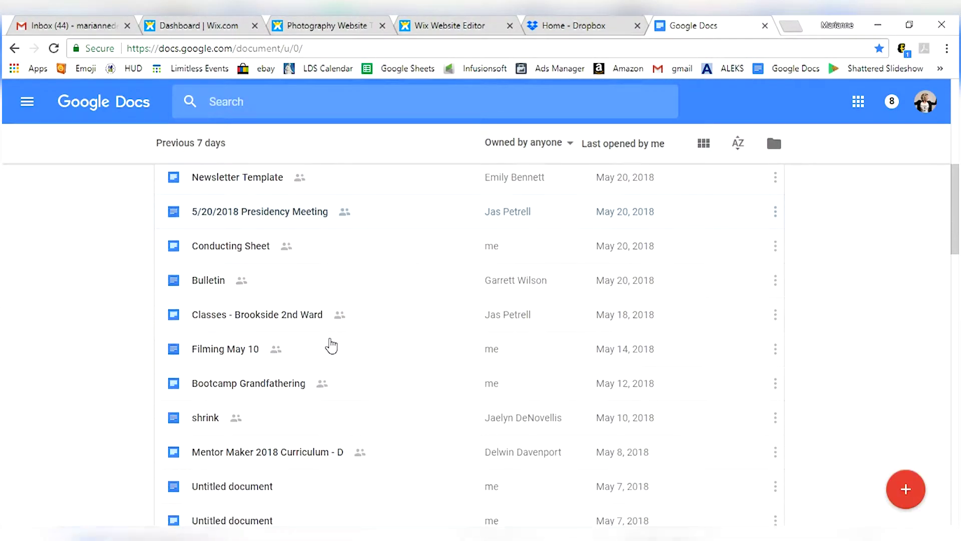
scroll(331, 345, "down", 7)
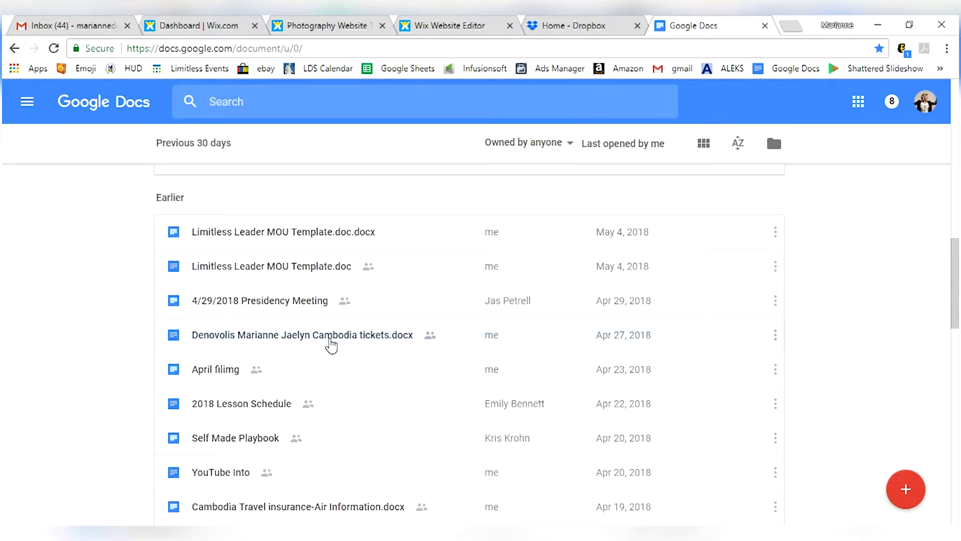
scroll(331, 345, "down", 12)
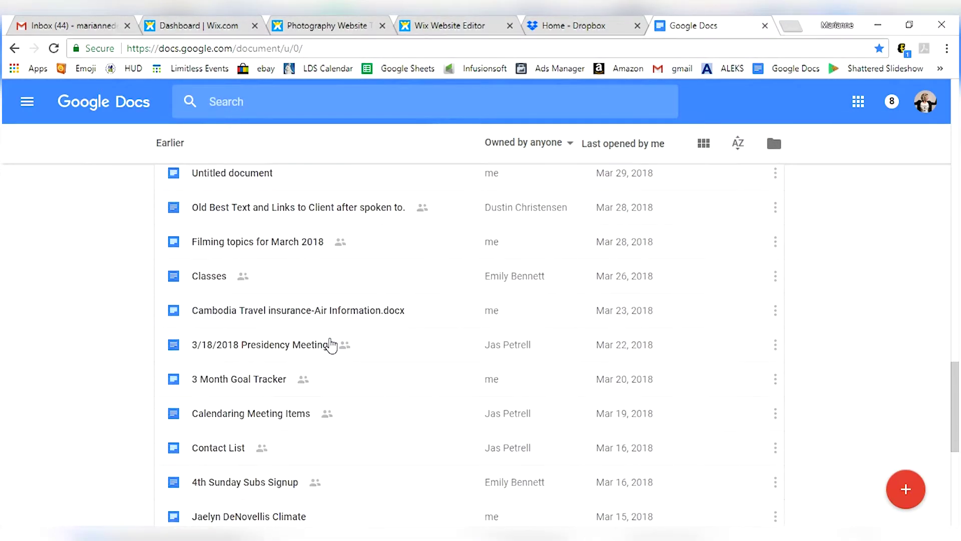
scroll(331, 345, "down", 10)
key("Home")
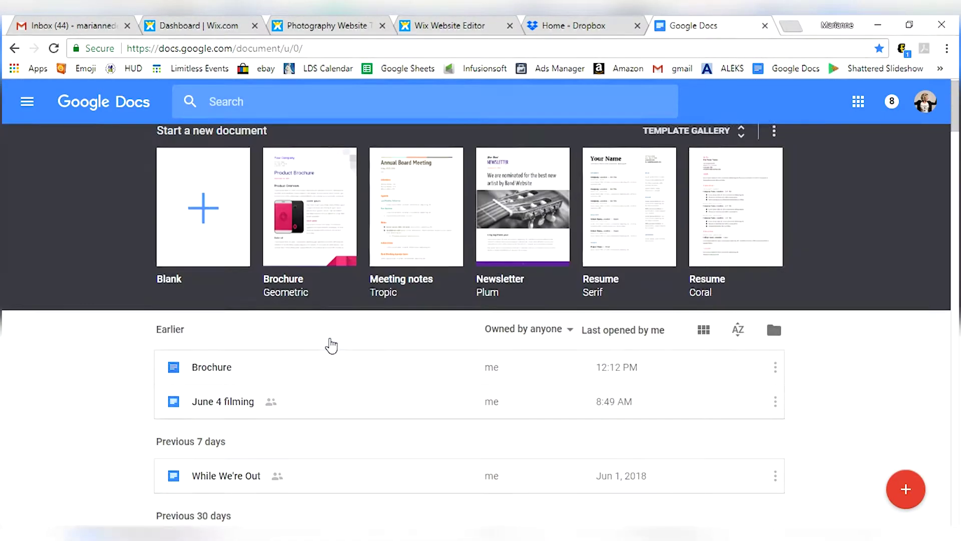
left_click(288, 382)
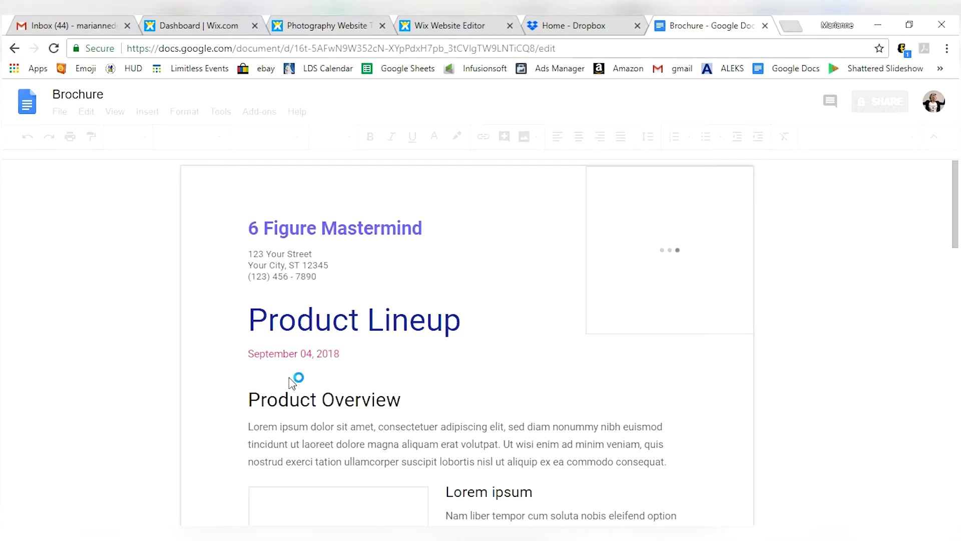
scroll(641, 314, "down", 9)
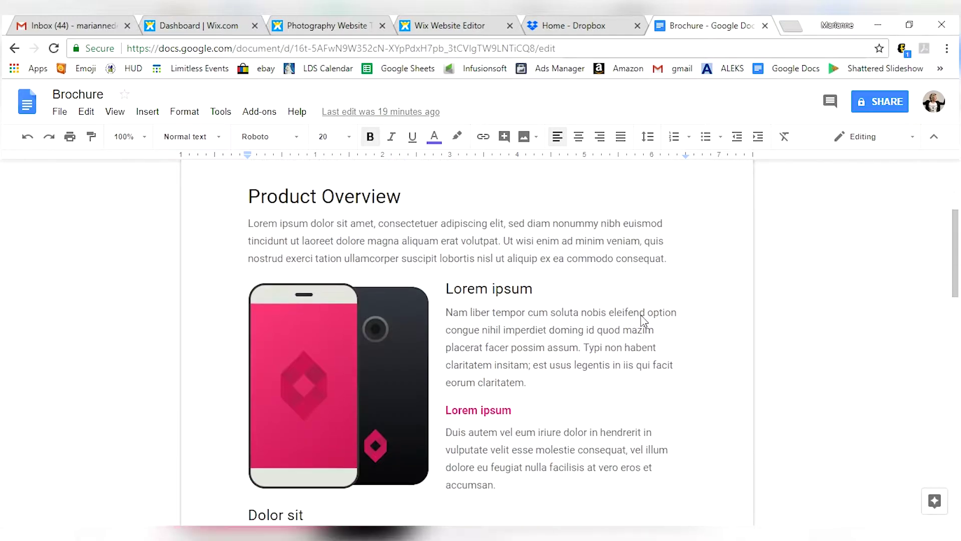
scroll(641, 316, "down", 4)
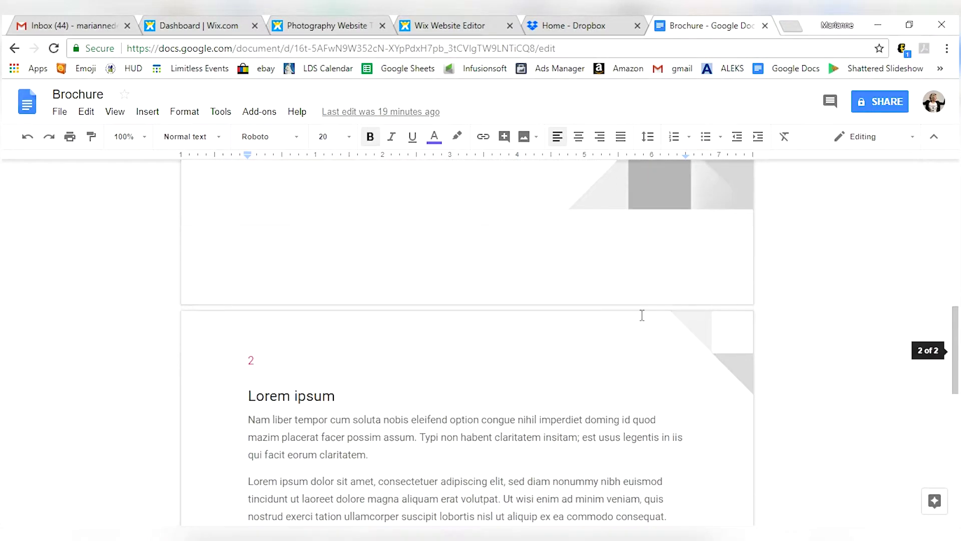
scroll(641, 315, "up", 4)
scroll(641, 314, "up", 9)
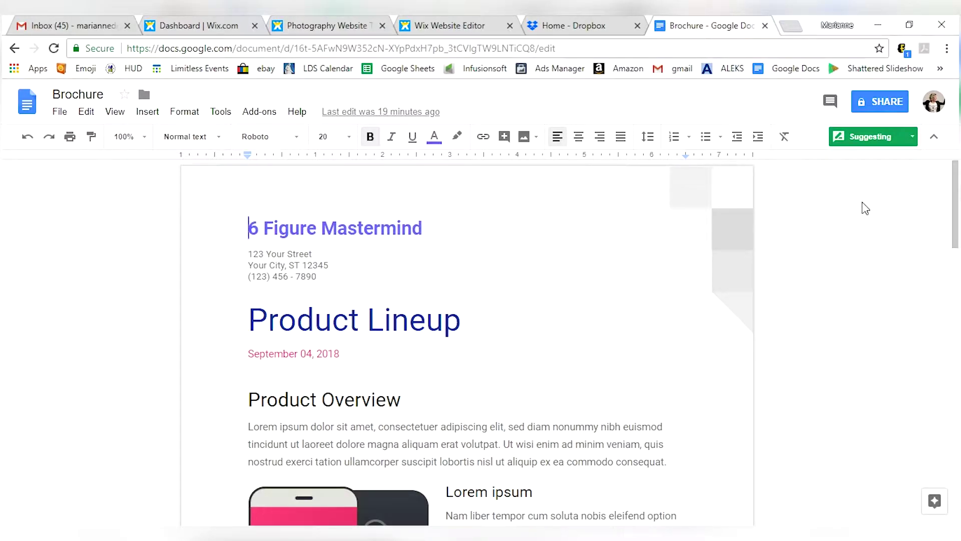
- In Suggesting mode, replace "Lorem ipsum dolor sit amet," under Product Overview with "This is the verbiage that I would like to see here." and accept it
scroll(676, 398, "down", 3)
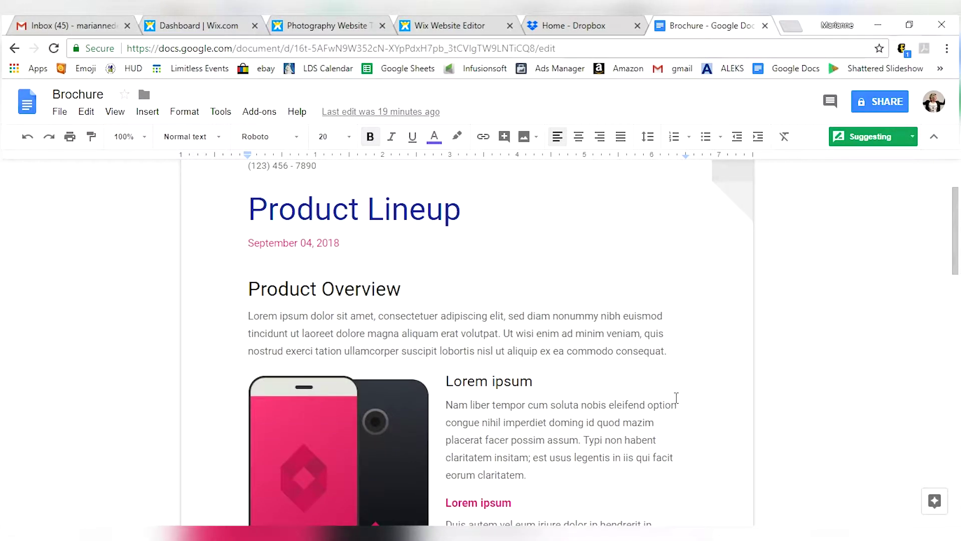
left_click(249, 313)
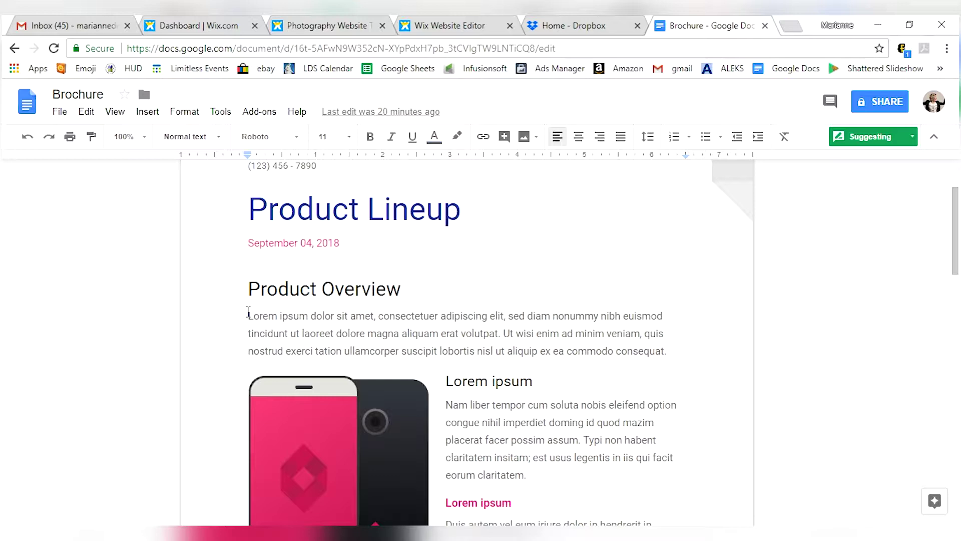
left_click_drag(248, 315, 379, 322)
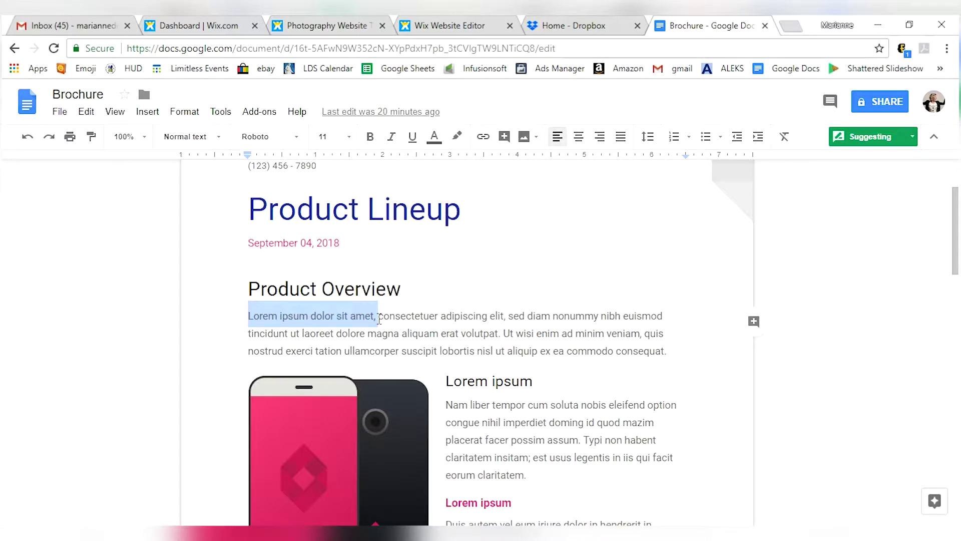
key("BackSpace")
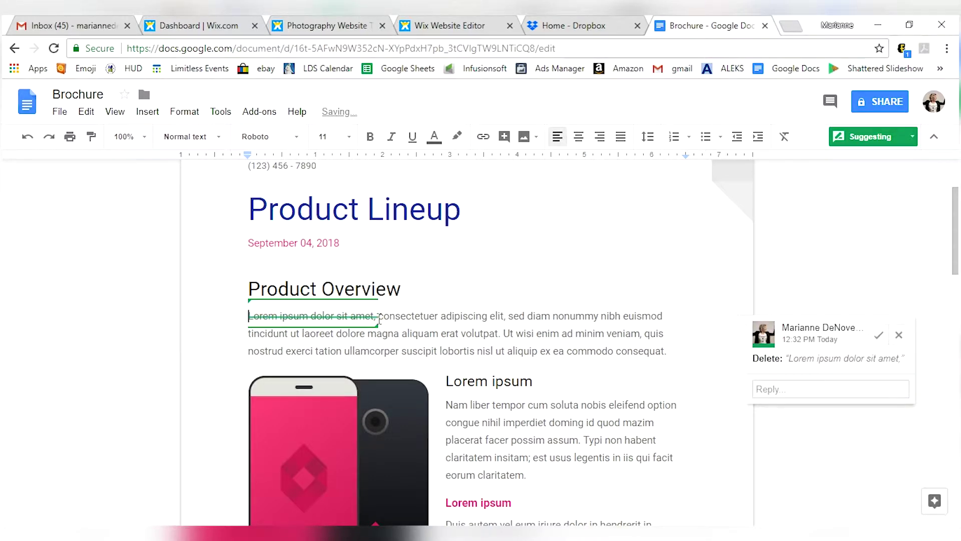
type("This is the v")
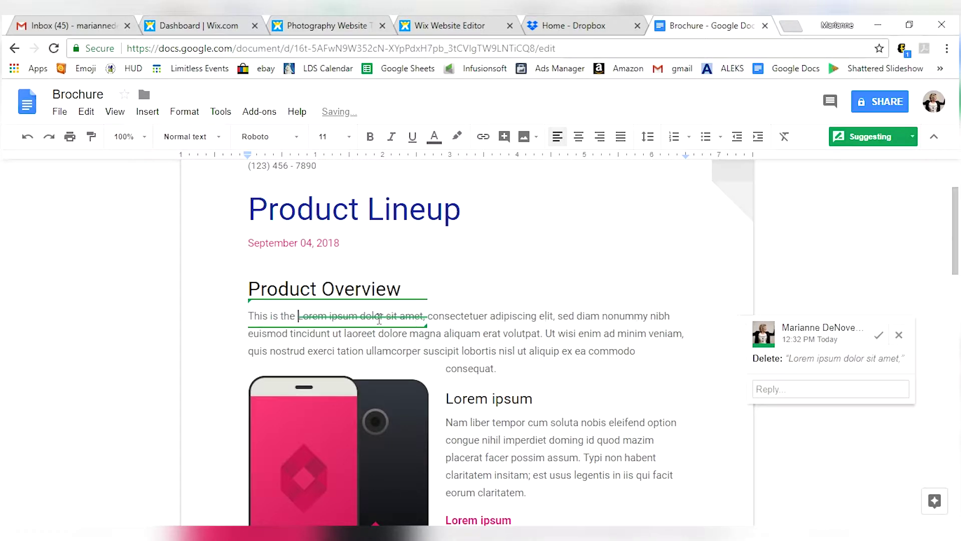
type("erbiage that I would like ")
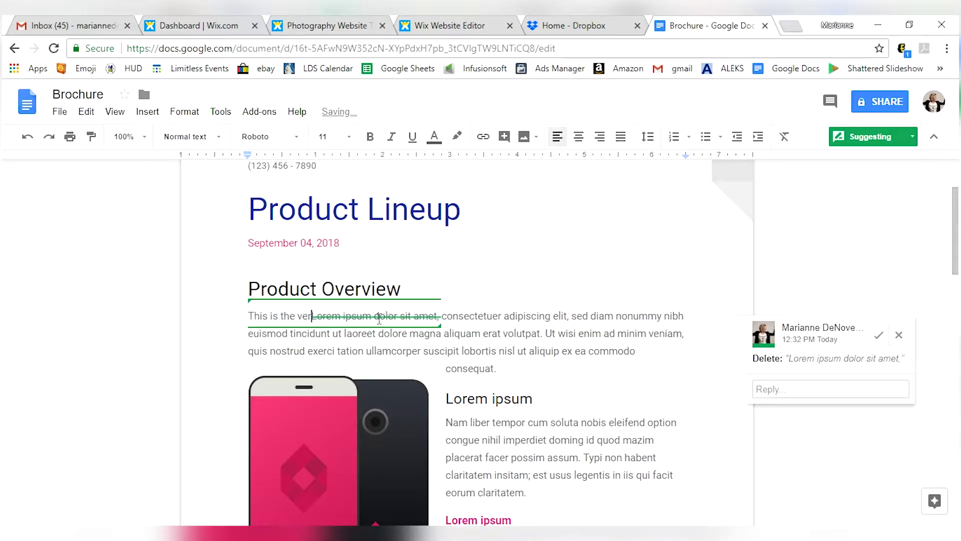
type("to see here.")
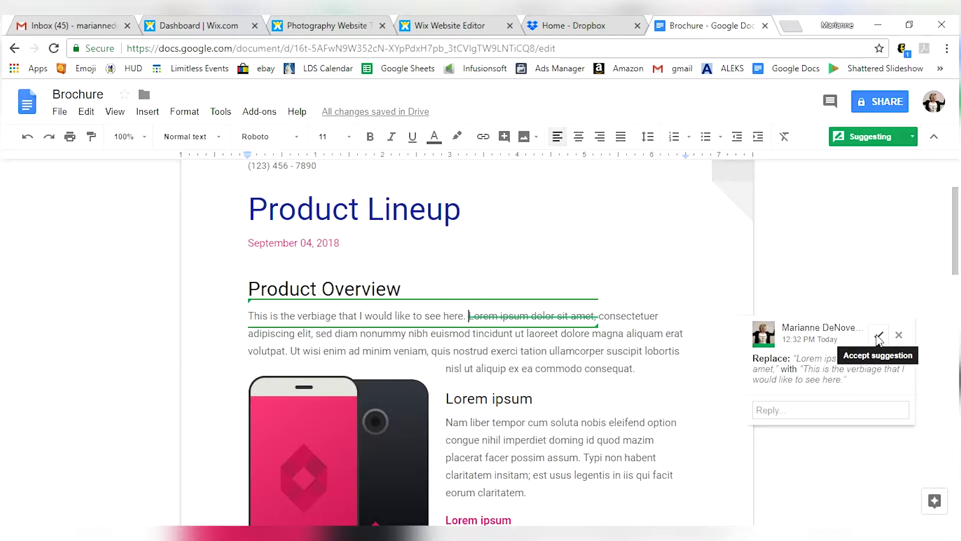
left_click(879, 336)
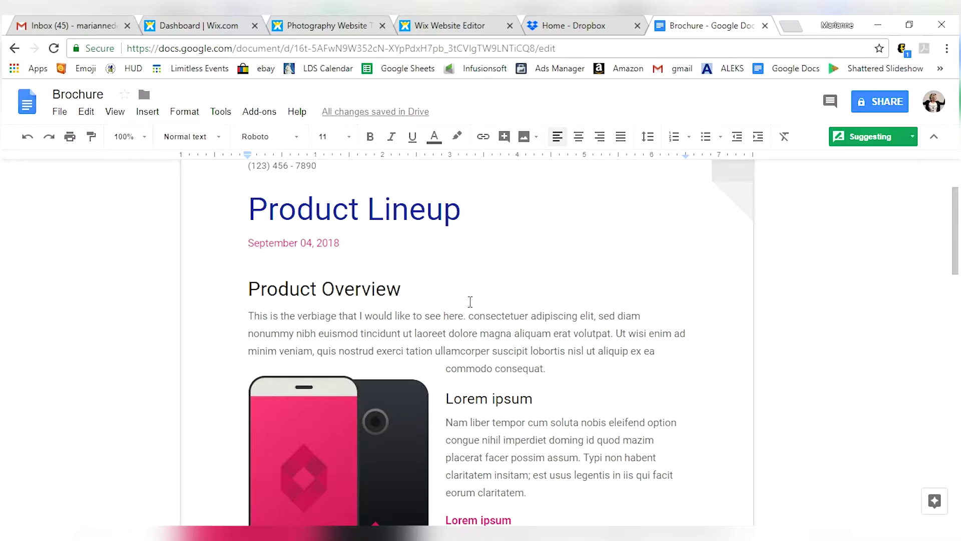
- Suggest replacing the text from "consectetuer" through "volutpat." with "This is the other sentence I'm going to use." and reject the suggestion
left_click_drag(469, 316, 616, 334)
type("Thi")
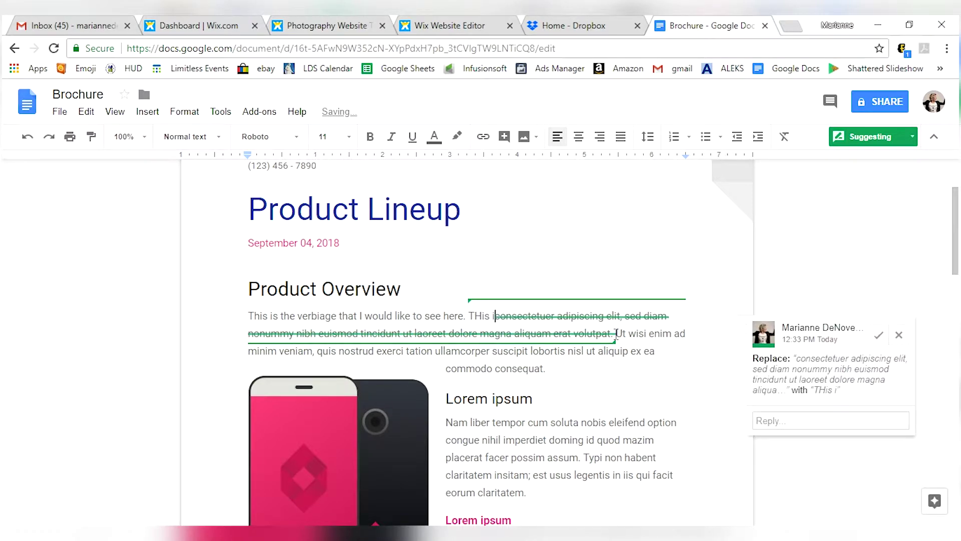
type("s is the other sentece I'm going to use.")
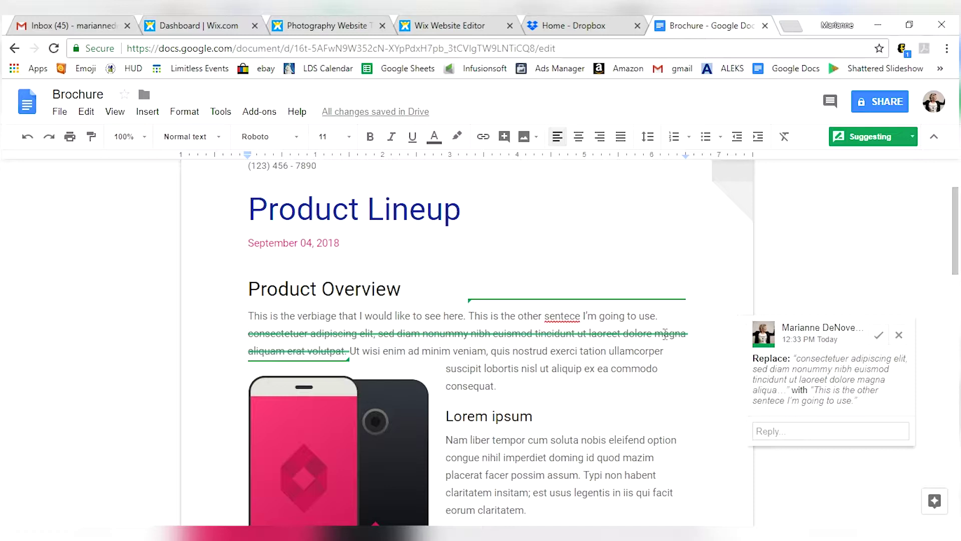
right_click(573, 317)
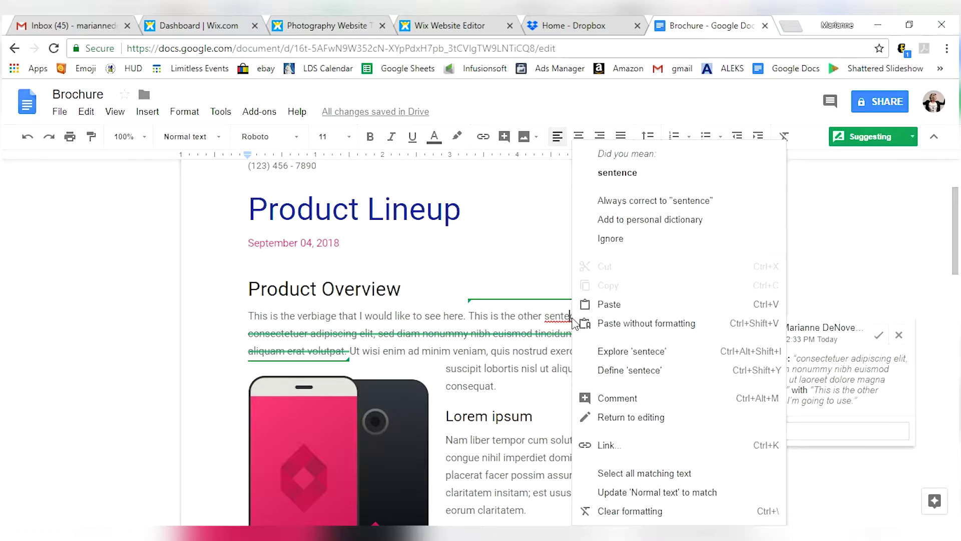
left_click(626, 170)
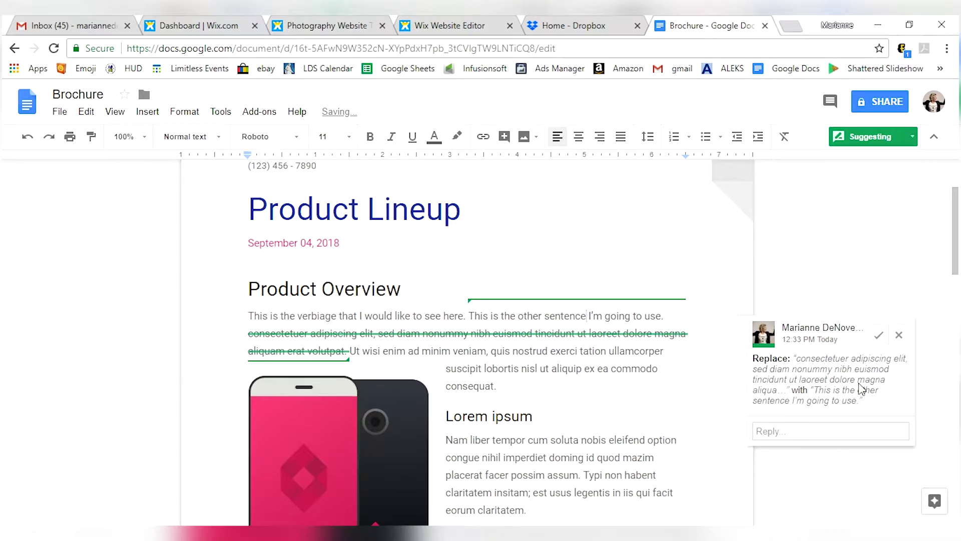
left_click(898, 335)
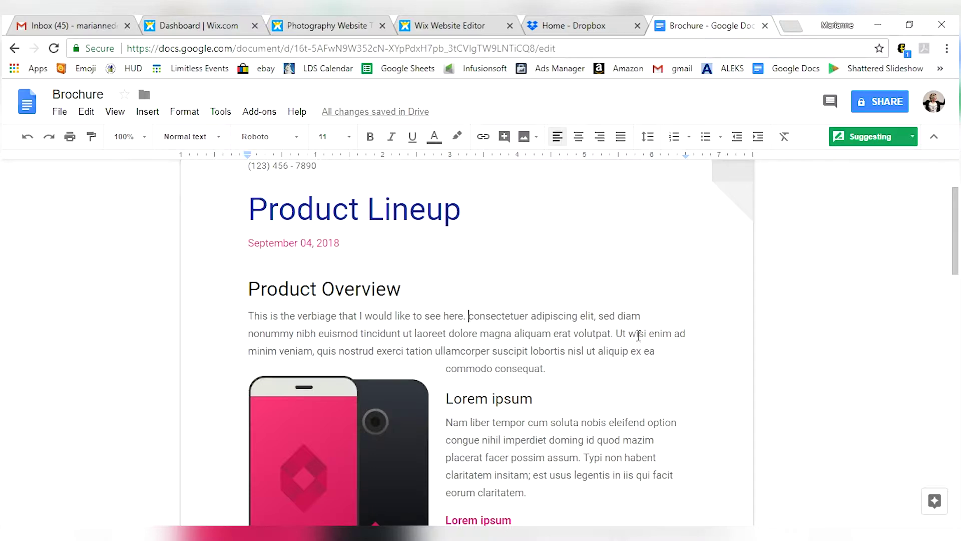
- Suggest replacing "Ut wisi enim ad" with "hbdfjgds", draft the reply "Why do think this should be here", and reject the suggestion
left_click_drag(613, 332, 750, 337)
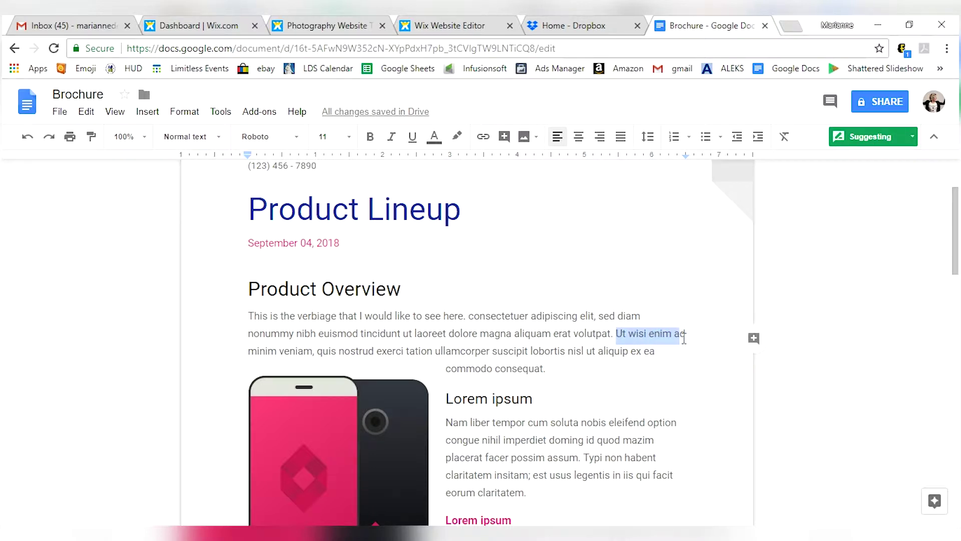
type("hbdfjgds")
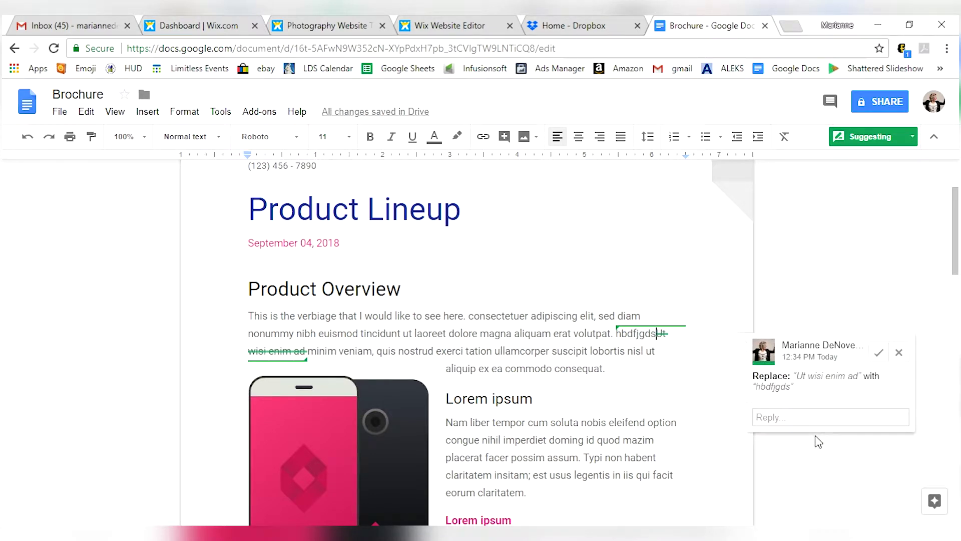
left_click(811, 417)
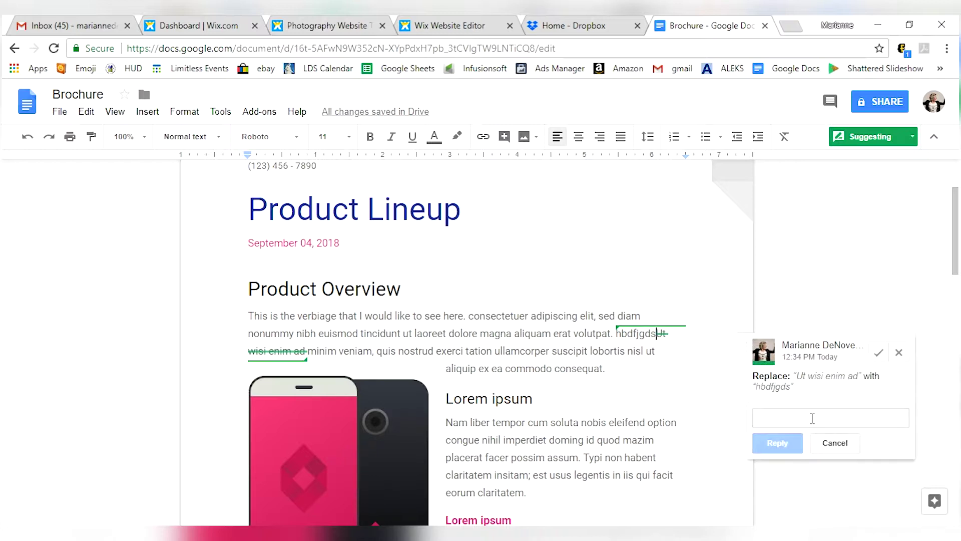
type("Why do thi")
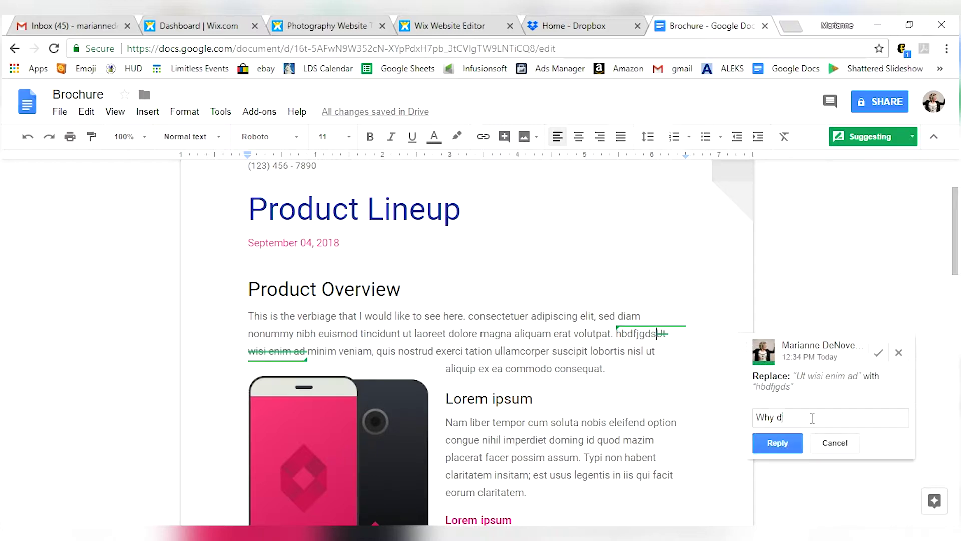
type("nk this should be here")
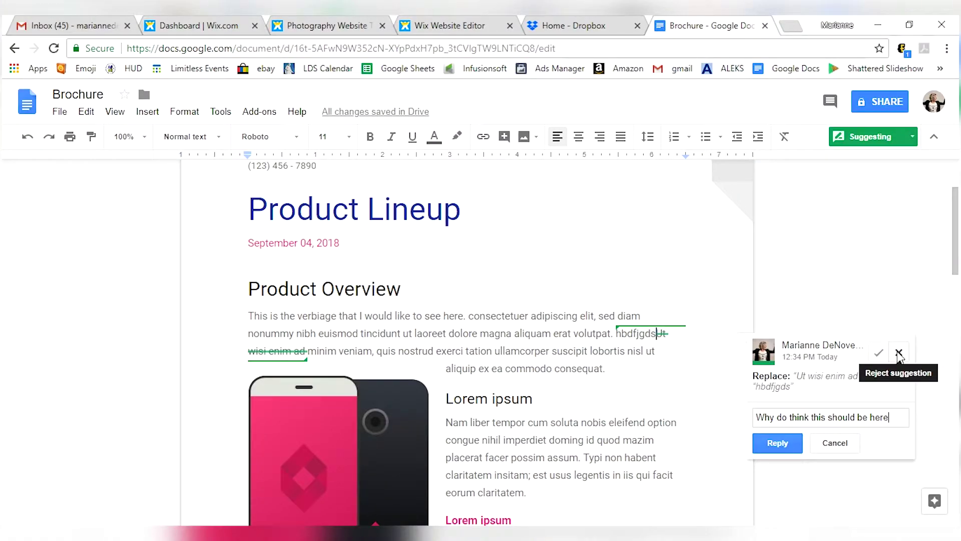
left_click(898, 353)
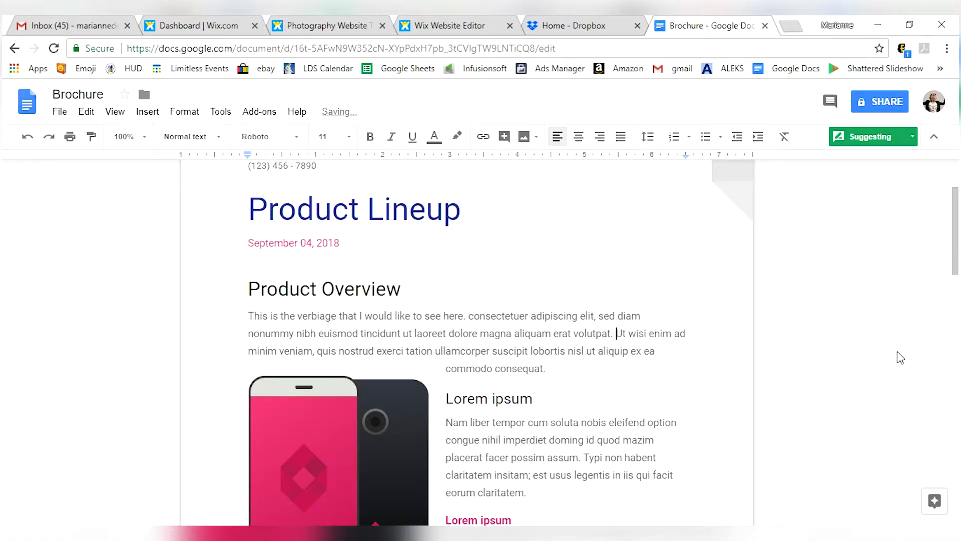
- Switch the brochure to Viewing mode and look through its first page, briefly selecting text under the pink Lorem ipsum heading
left_click(907, 137)
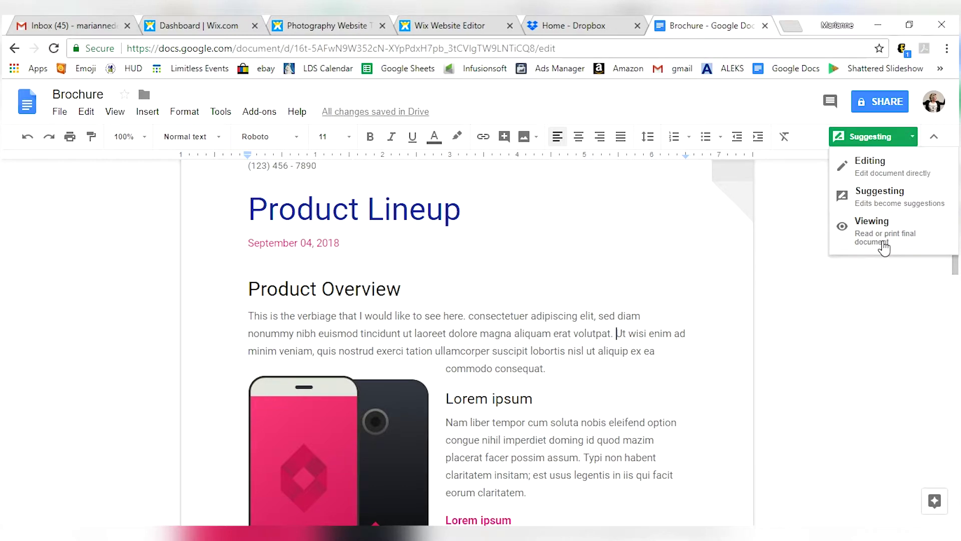
left_click(904, 247)
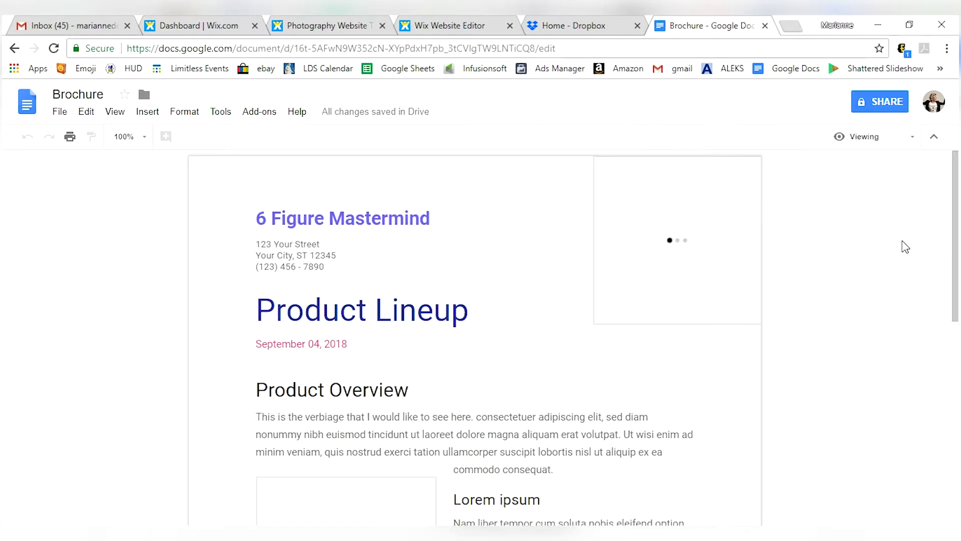
scroll(788, 285, "down", 5)
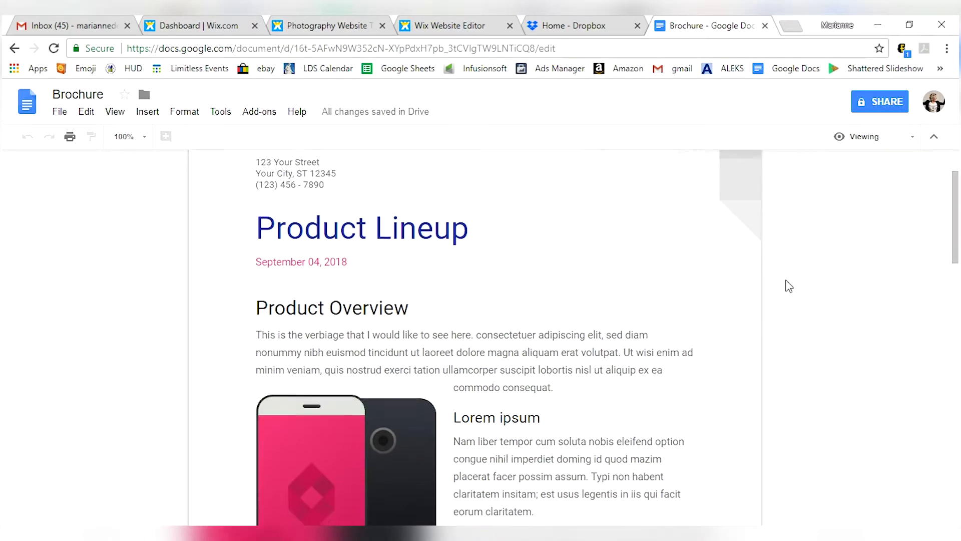
scroll(788, 285, "down", 2)
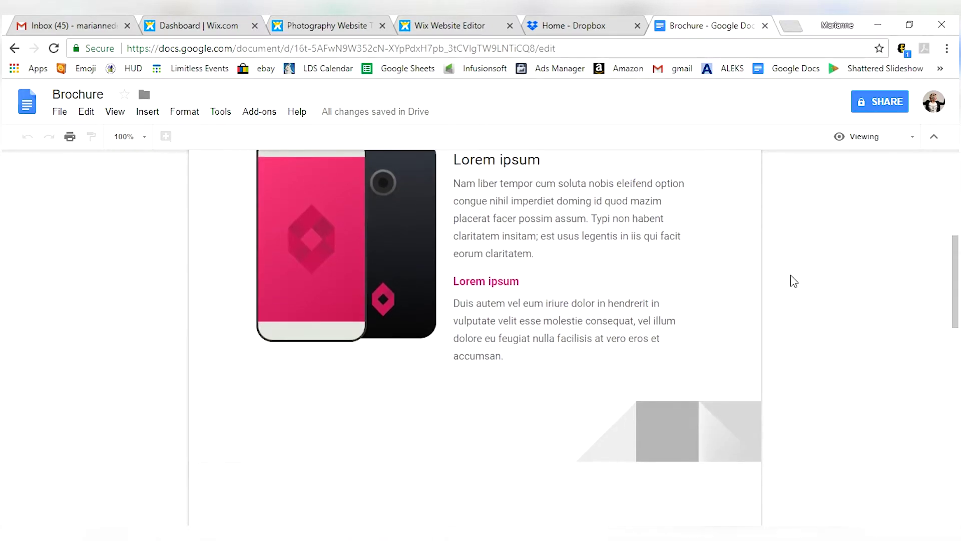
left_click_drag(571, 303, 551, 298)
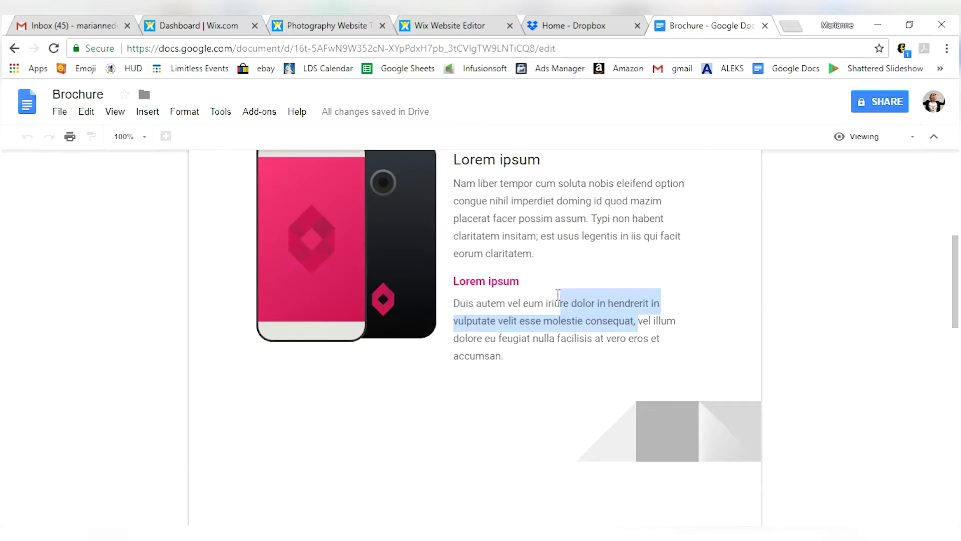
left_click(578, 241)
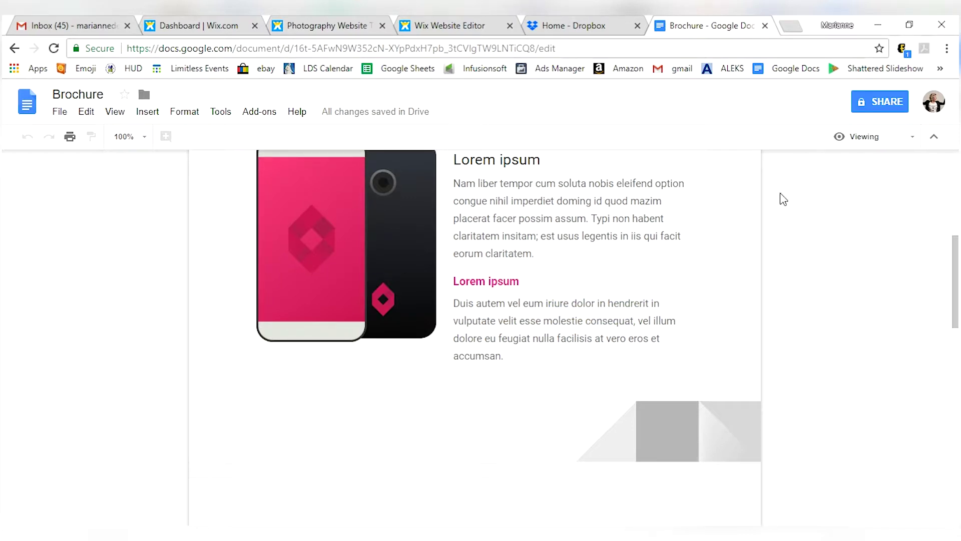
- Return the document to Editing mode and toggle Paint format on and off
left_click(885, 137)
left_click(897, 179)
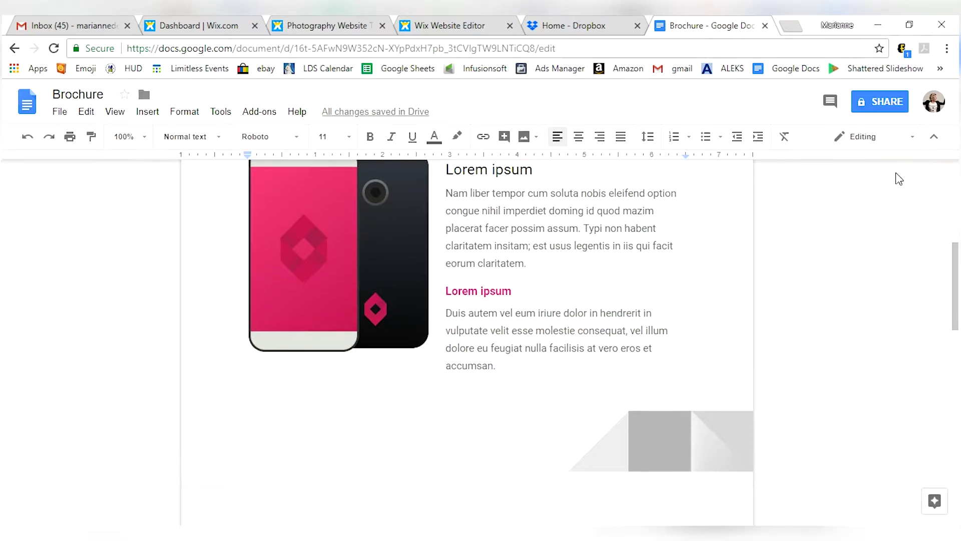
left_click(90, 142)
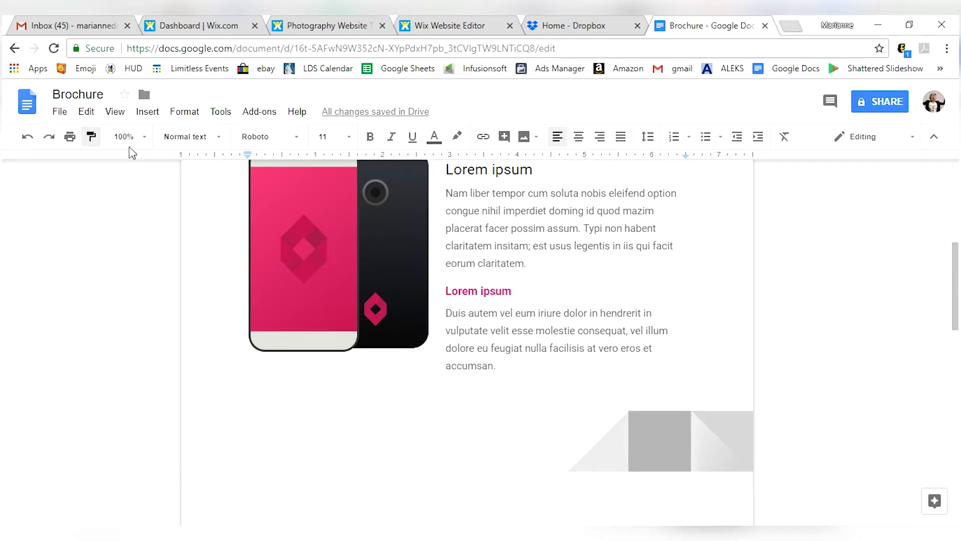
left_click(91, 135)
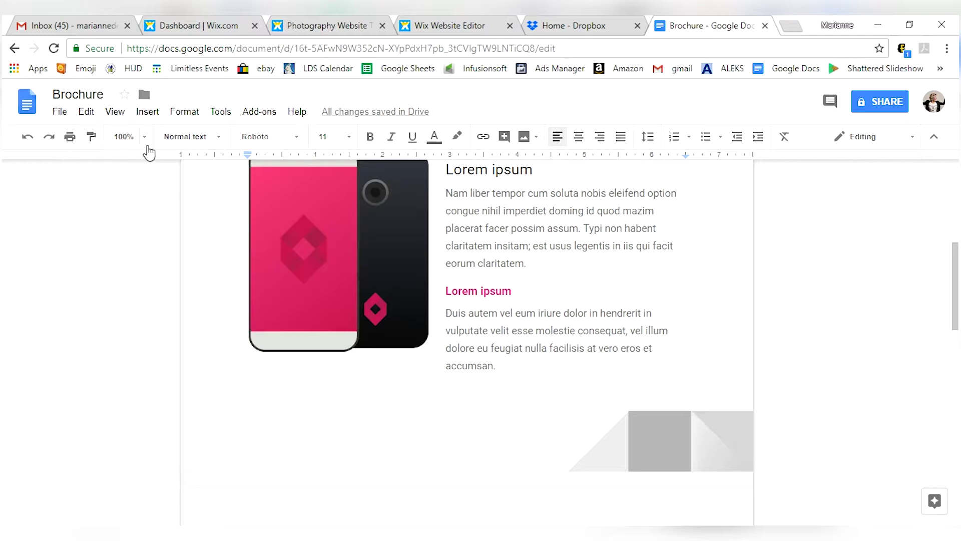
- Start comments on "Ut" and "volutpat" in the Product Overview paragraph, discarding each one empty
left_click(504, 138)
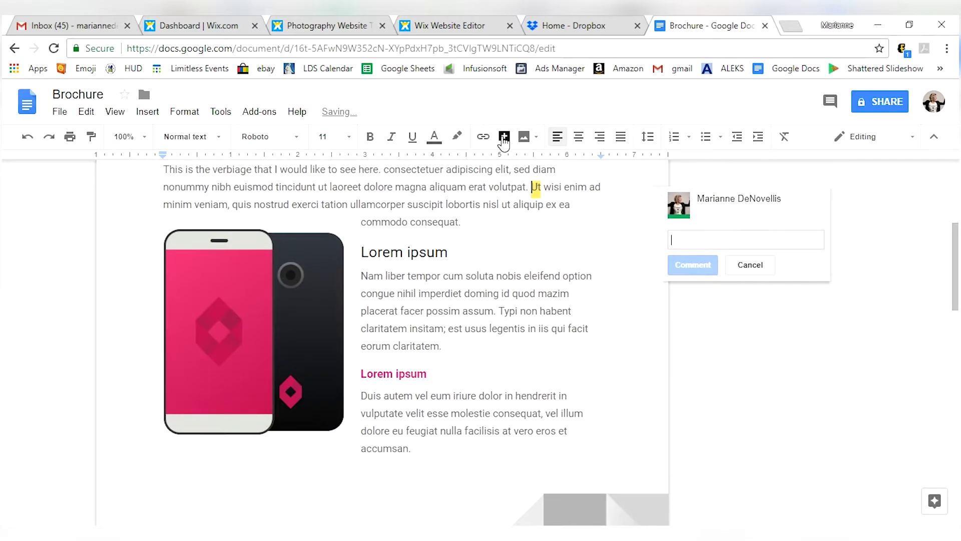
left_click(520, 191)
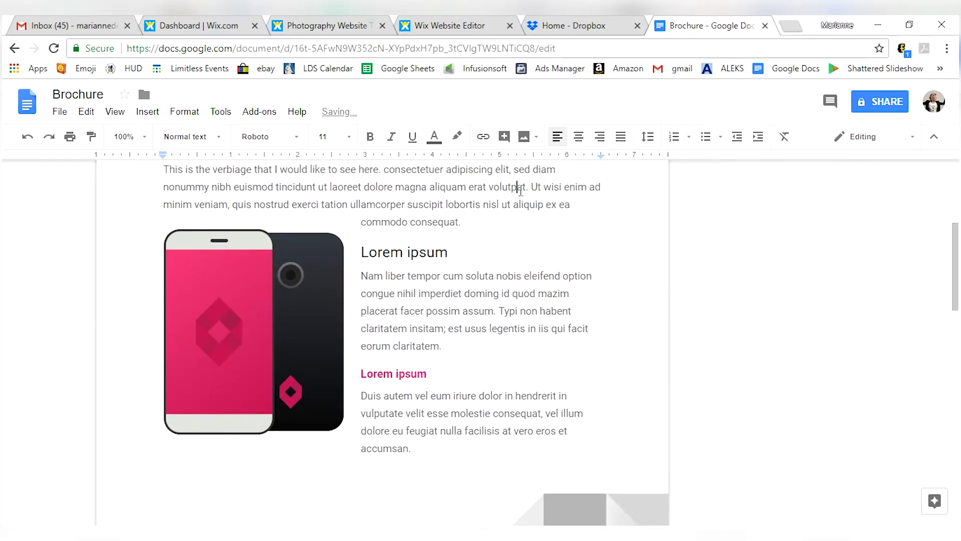
left_click(506, 143)
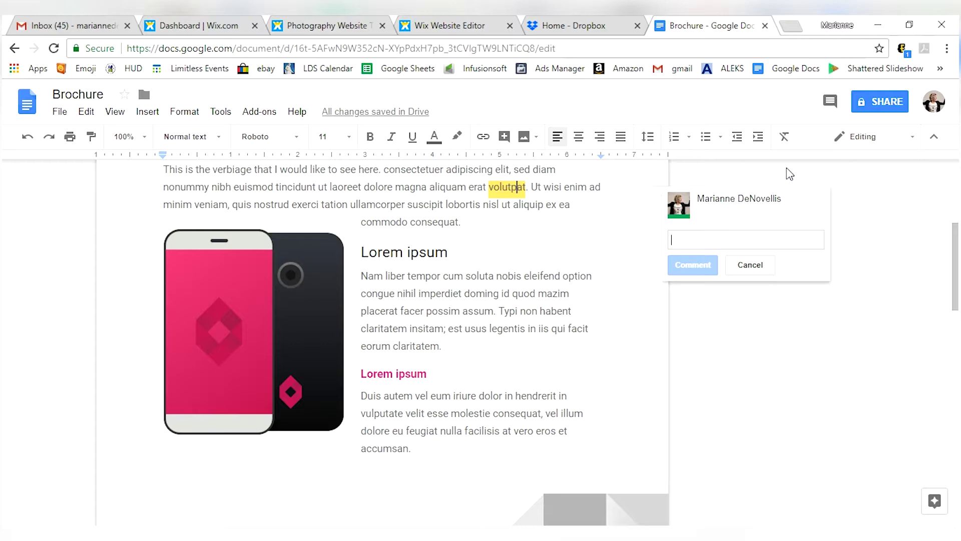
left_click(886, 215)
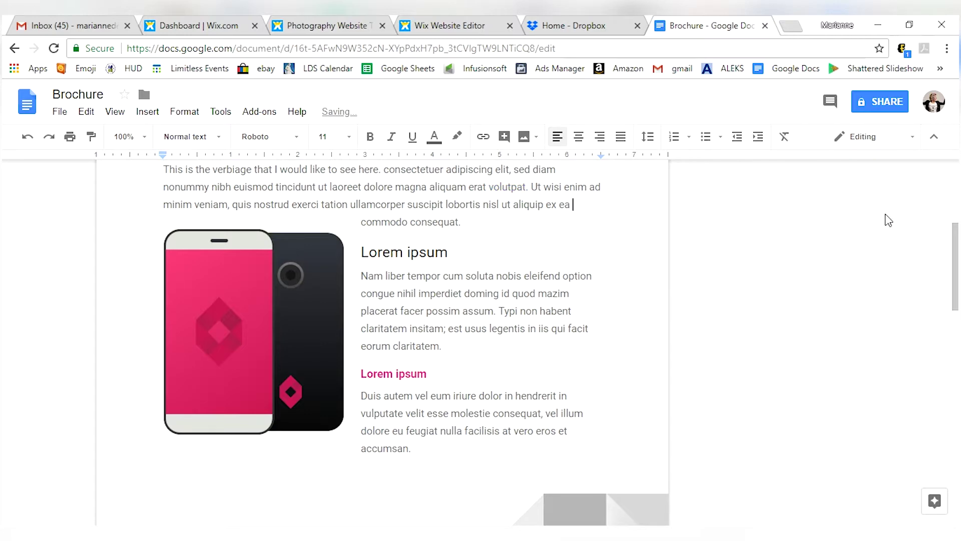